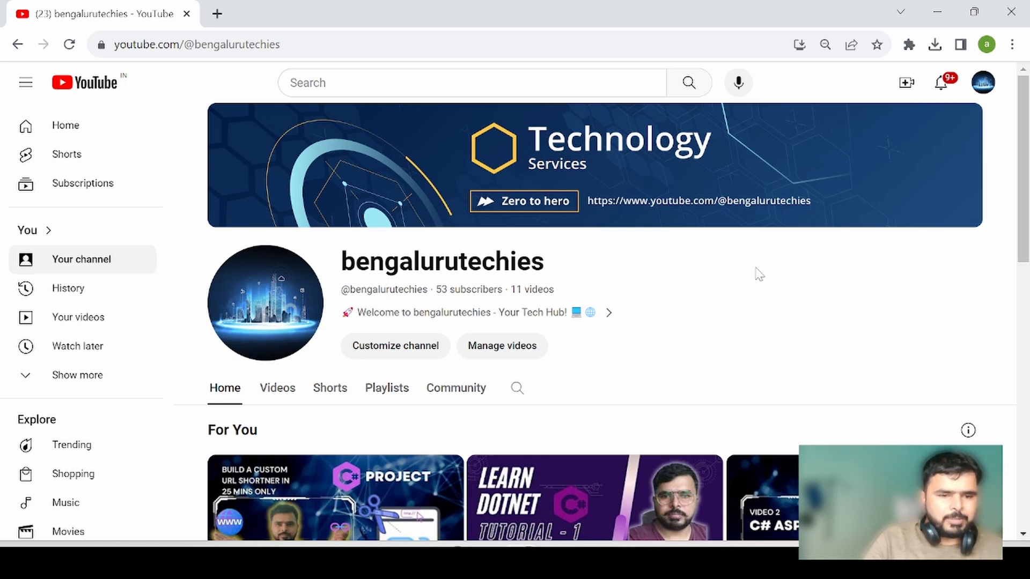
# - Search the web for "vs code" in a new tab and open the official Visual Studio Code site
pyautogui.click(217, 13)
pyautogui.write('vs code')
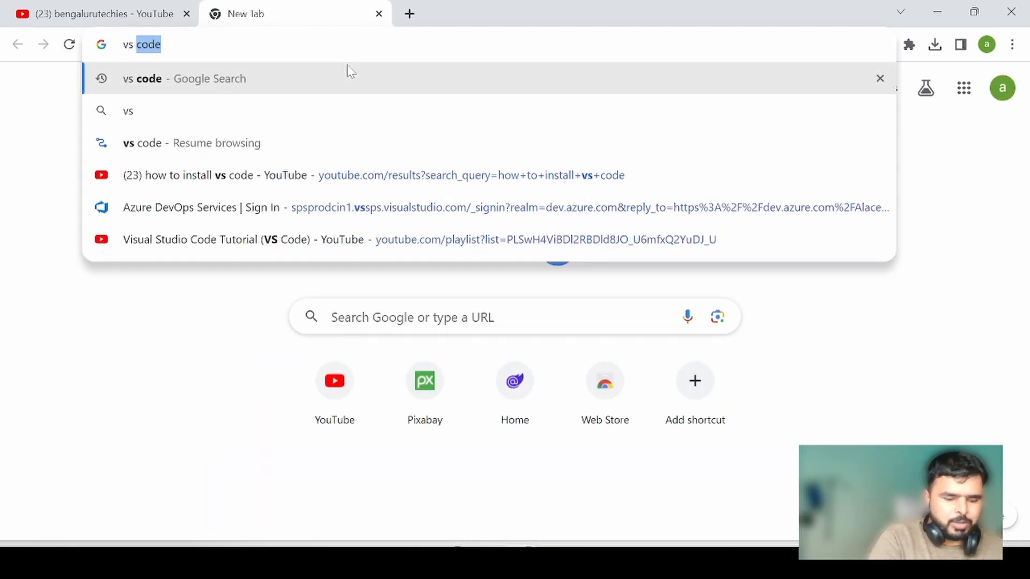
pyautogui.press('Return')
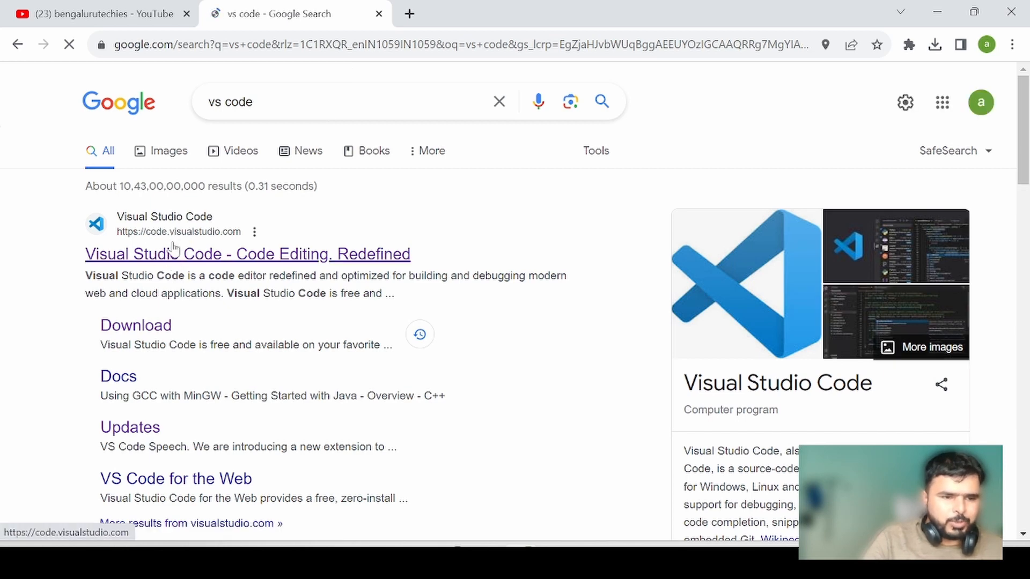
pyautogui.middleClick(189, 261)
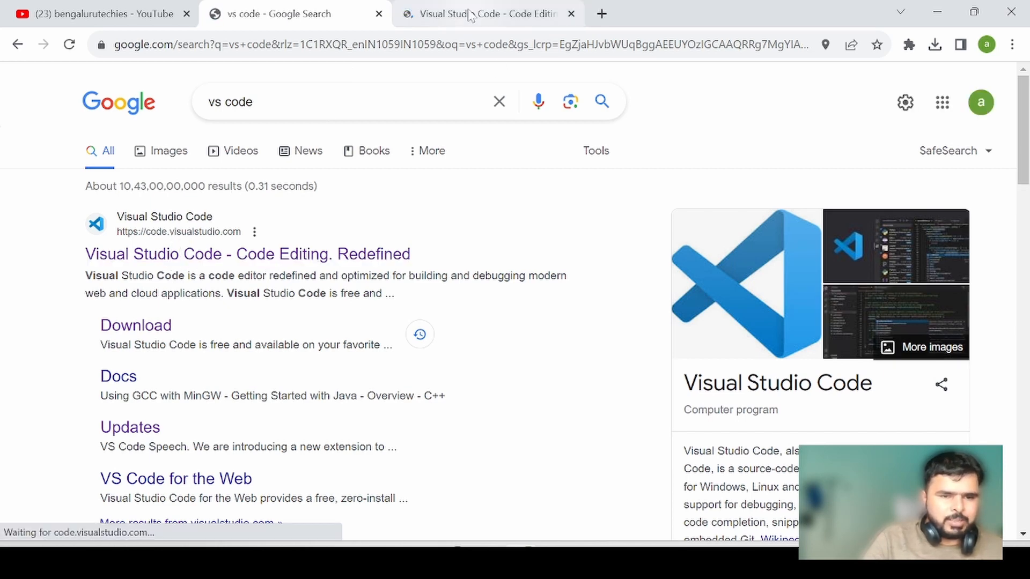
pyautogui.click(469, 15)
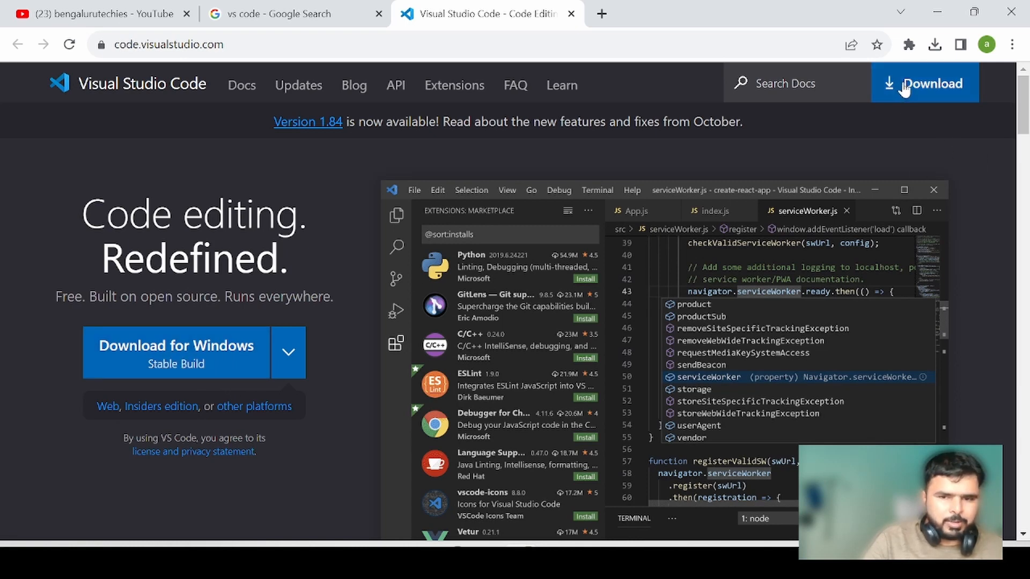
# - Download the stable Visual Studio Code build for Windows and view the installer options for the other platforms
pyautogui.click(198, 357)
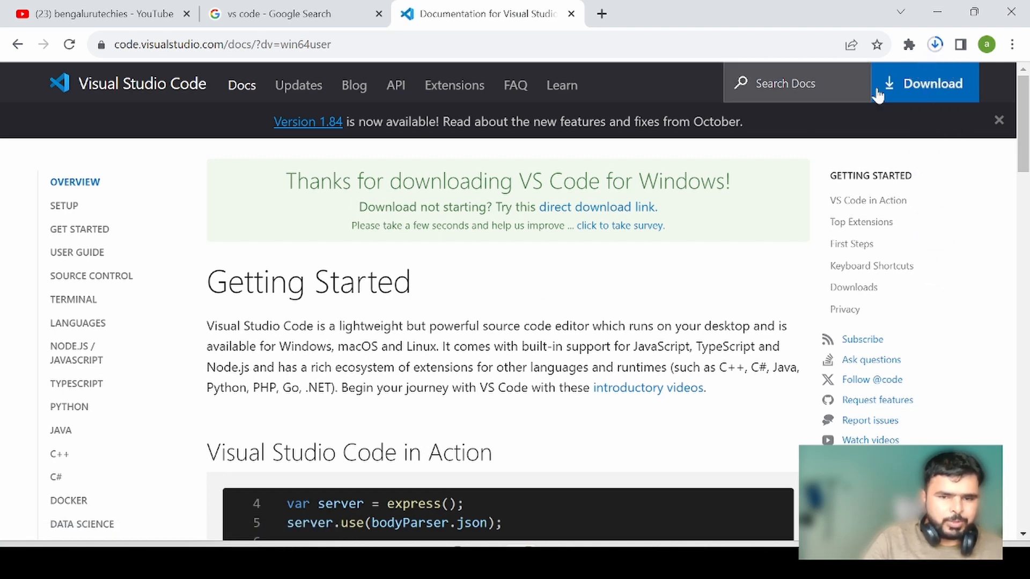
pyautogui.click(935, 45)
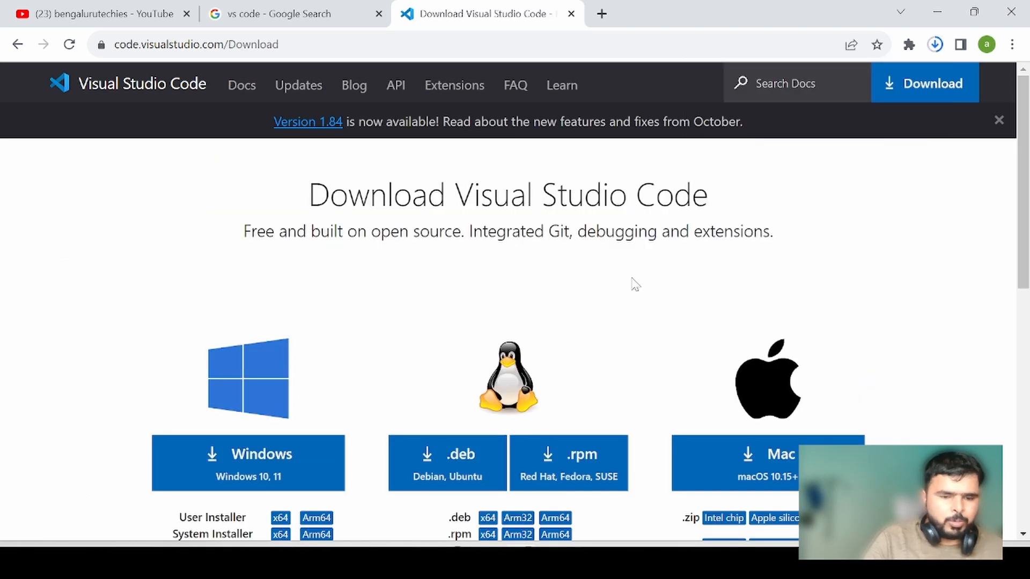
pyautogui.scroll(-1, 632, 278)
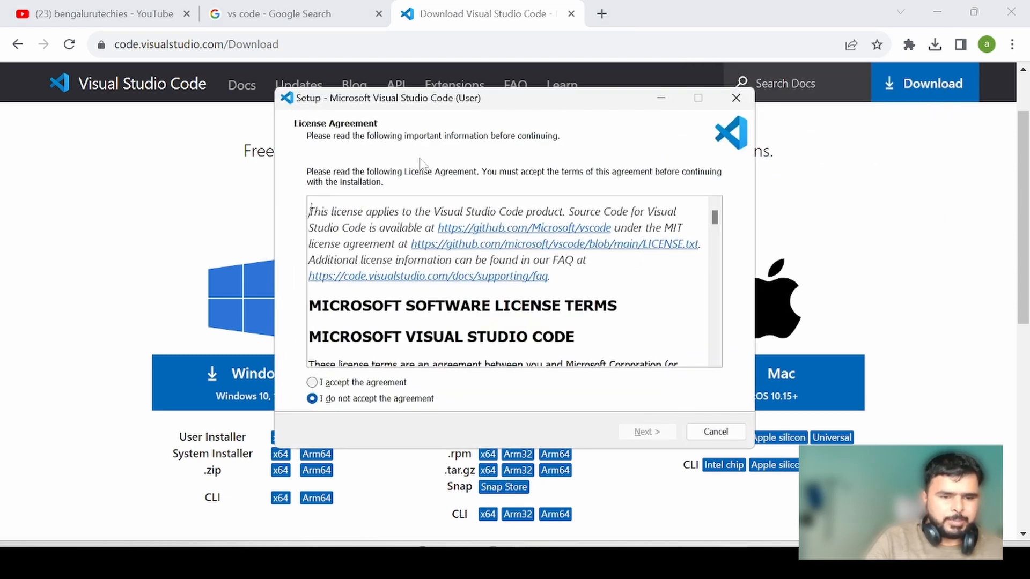
# - Accept the setup license agreement and keep the default installation location and Start Menu folder
pyautogui.click(312, 382)
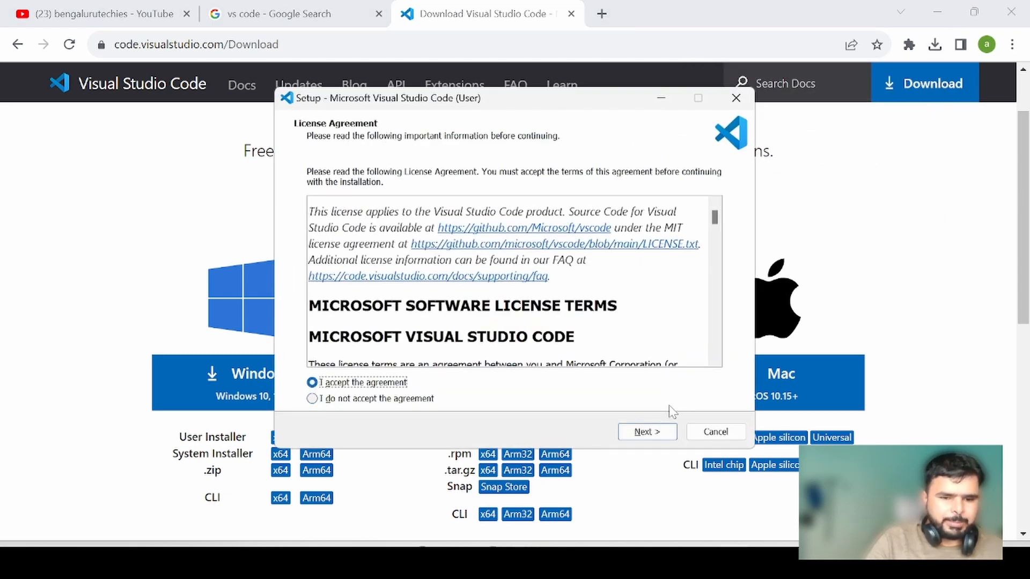
pyautogui.click(647, 432)
pyautogui.click(649, 432)
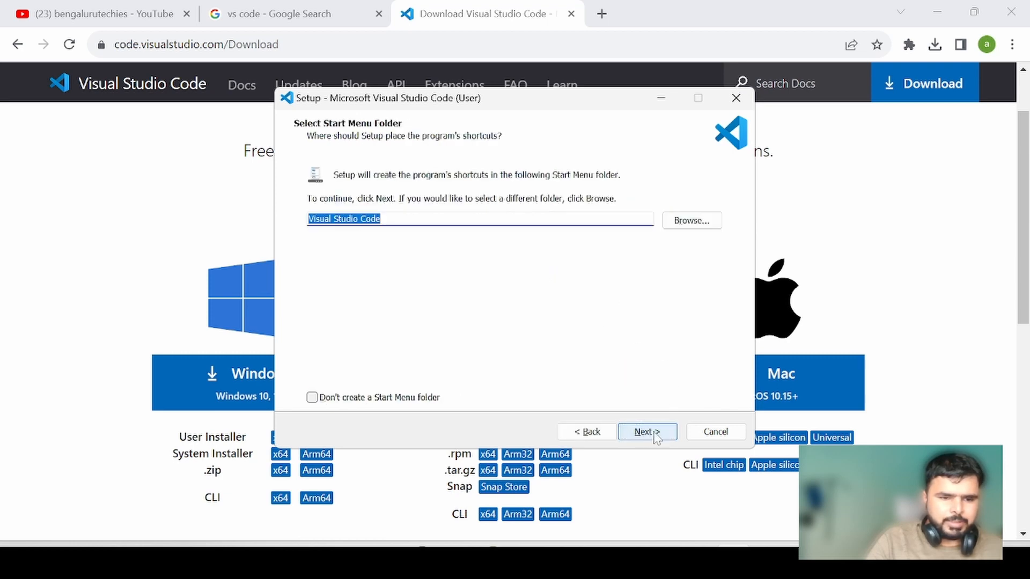
pyautogui.click(648, 431)
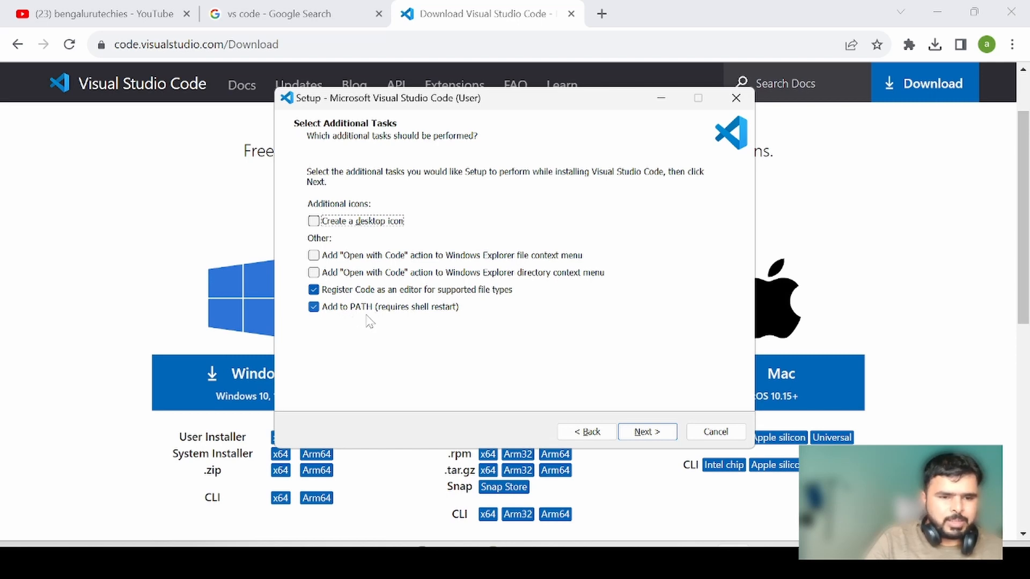
# - Add the desktop icon as an additional task, install Visual Studio Code and finish the setup
pyautogui.click(315, 222)
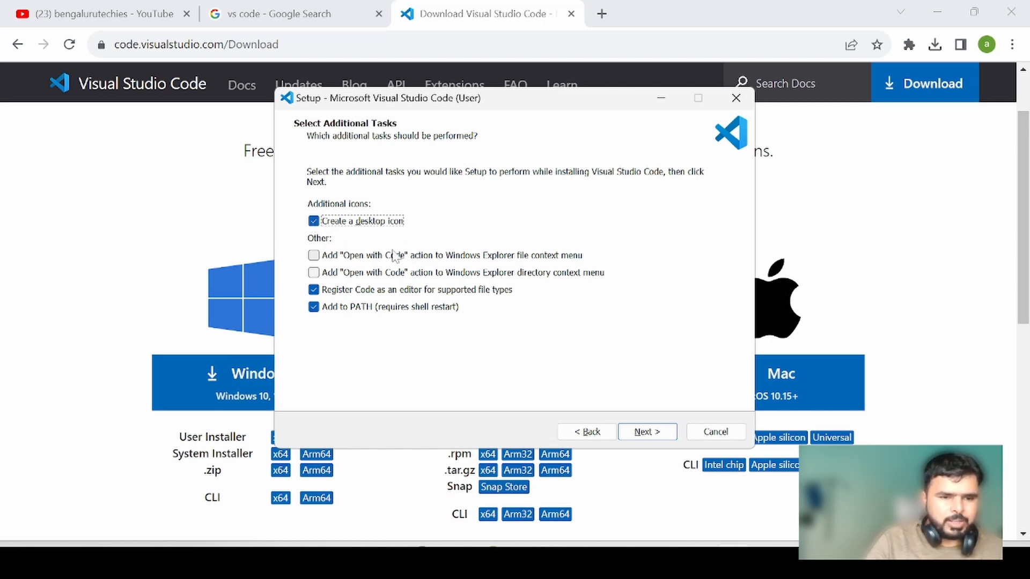
pyautogui.click(638, 430)
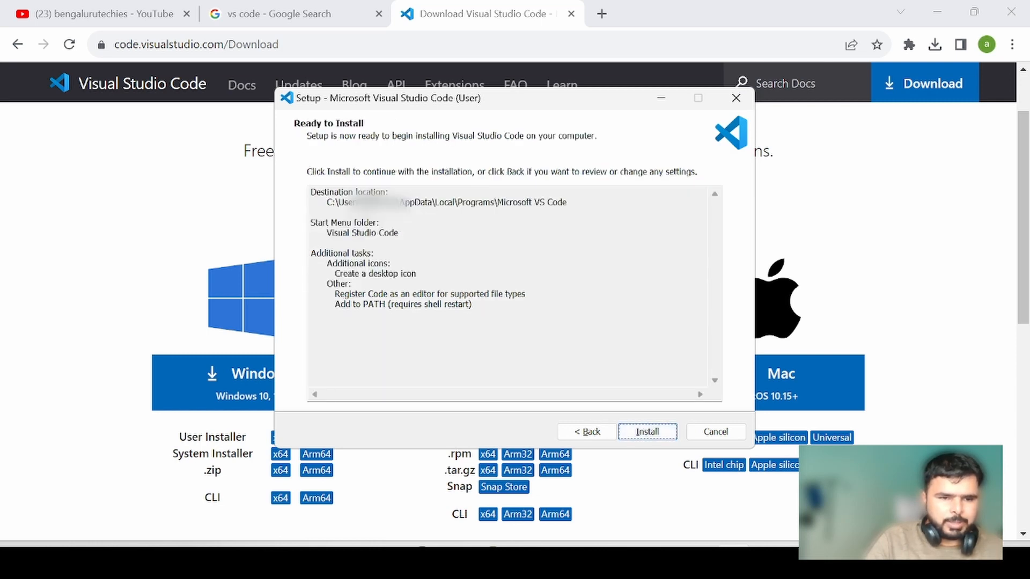
pyautogui.click(648, 432)
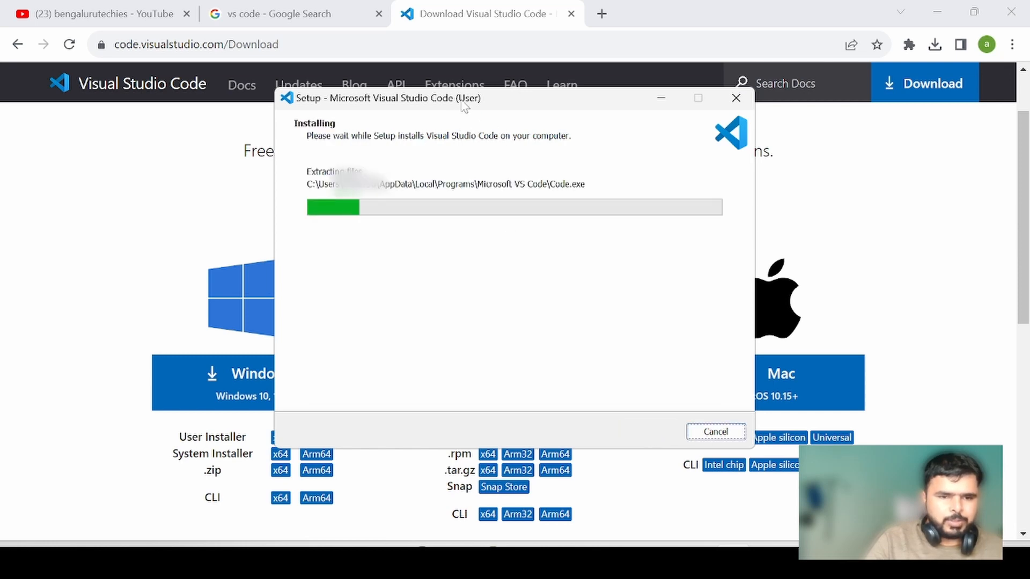
pyautogui.click(654, 431)
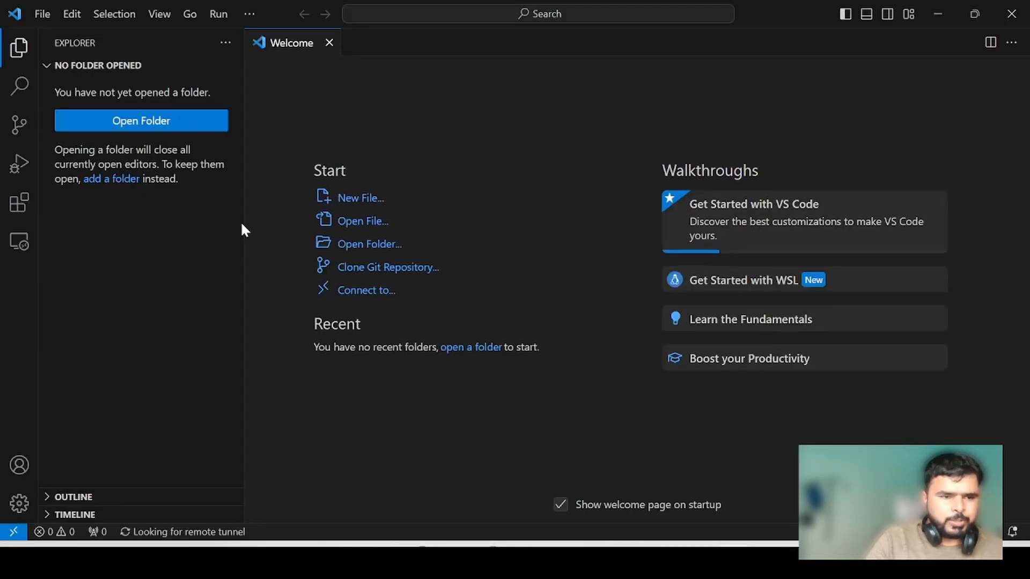
# - Search the extension marketplace for "c#" and install Microsoft's C# Dev Kit extension
pyautogui.click(20, 202)
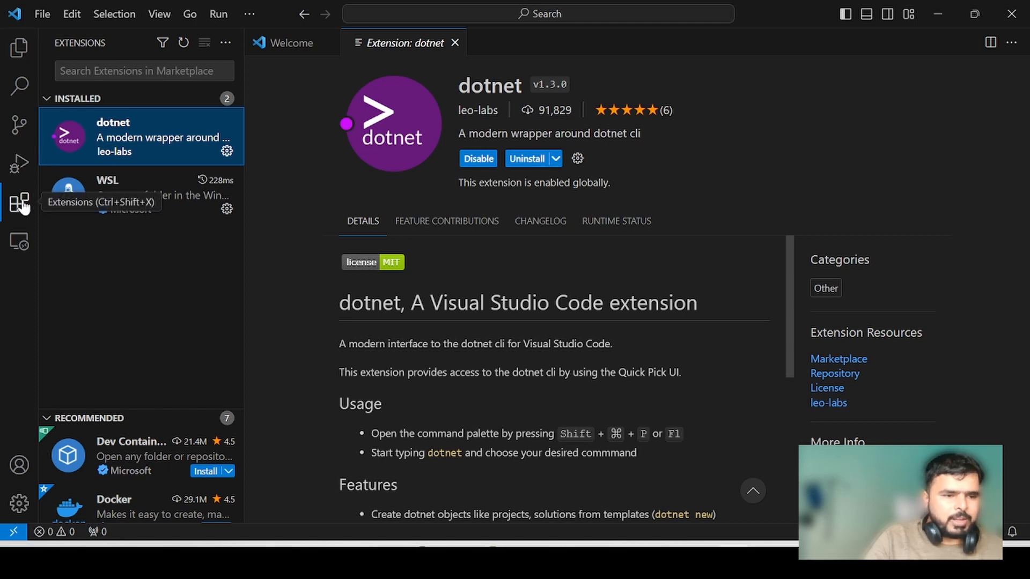
pyautogui.hotkey('ctrl', 'shift', 'x')
pyautogui.write('c#')
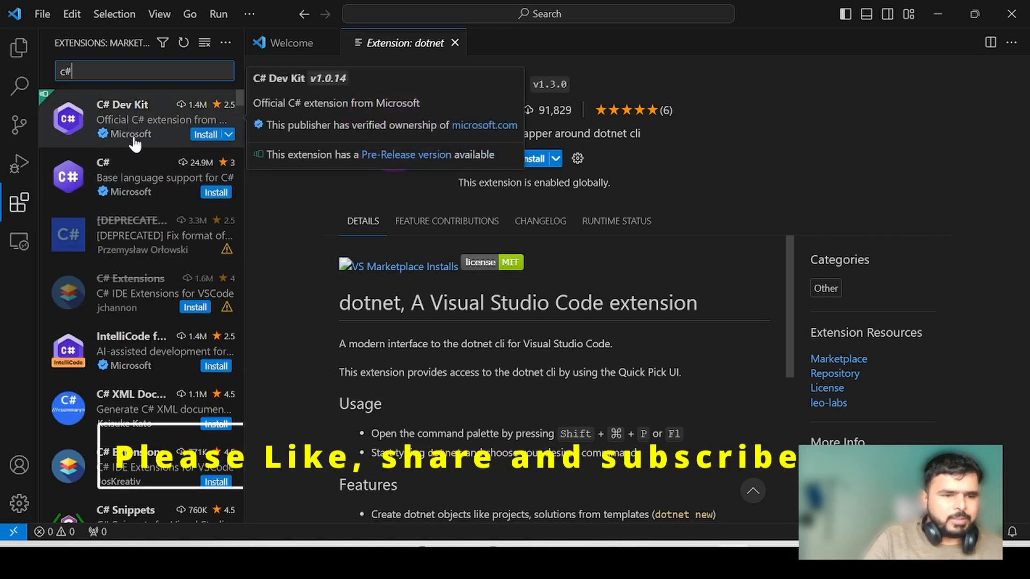
pyautogui.click(131, 127)
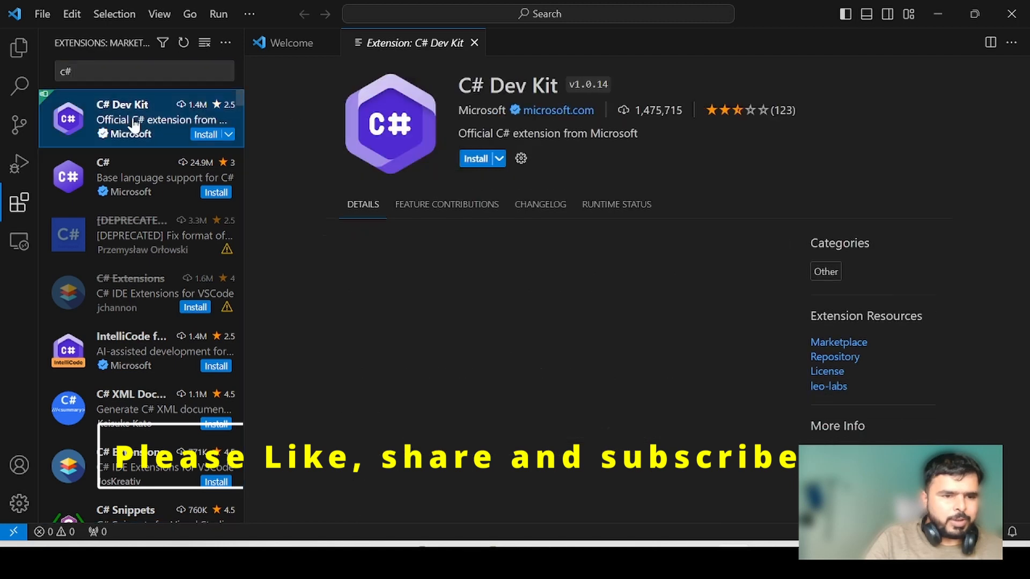
pyautogui.click(478, 158)
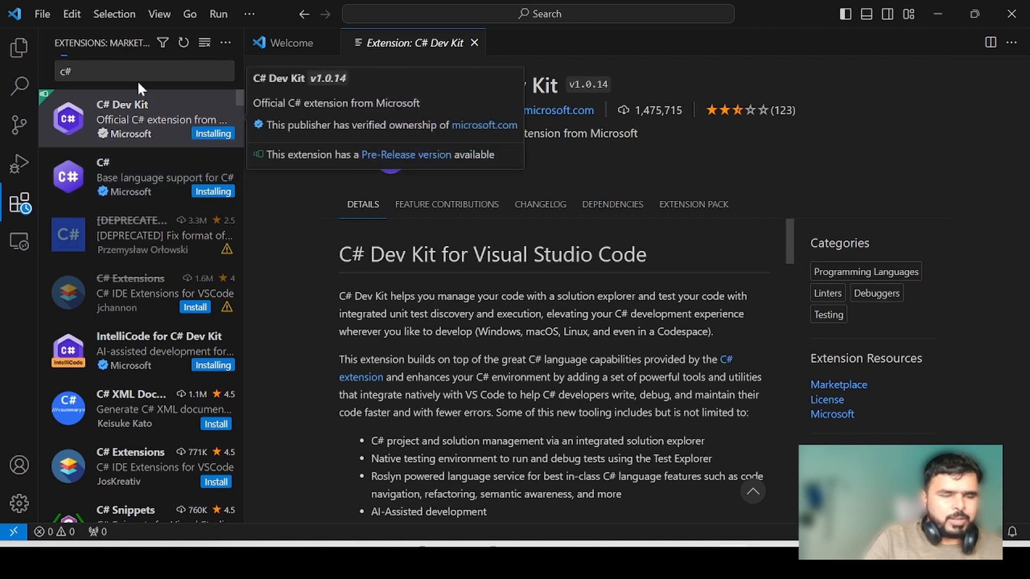
pyautogui.moveTo(85, 71); pyautogui.dragTo(49, 69)
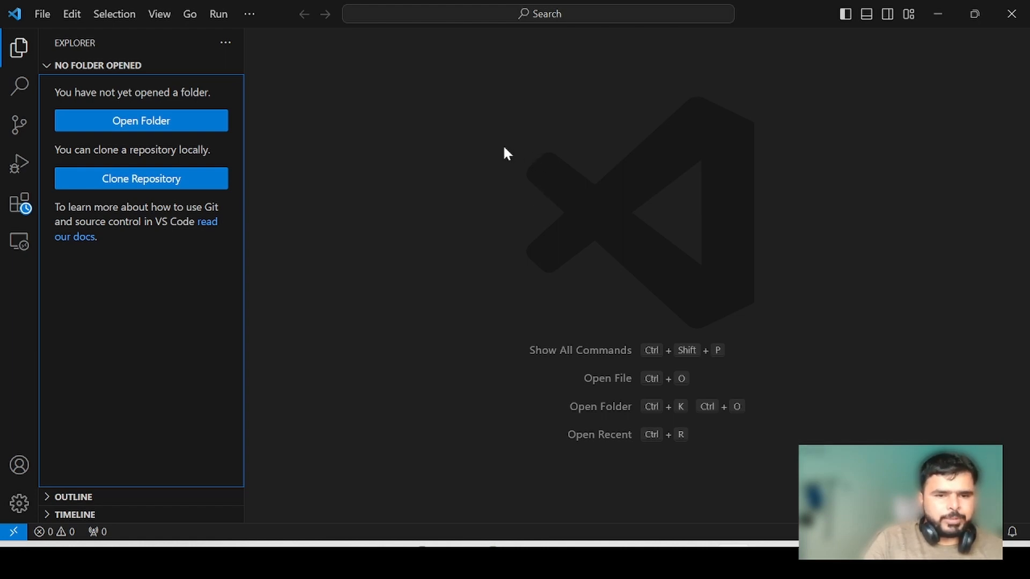
# - Switch to the Visual Studio Code site in the browser and view the version 1.84 and April 2023 release notes
pyautogui.hotkey('alt', 'Tab')
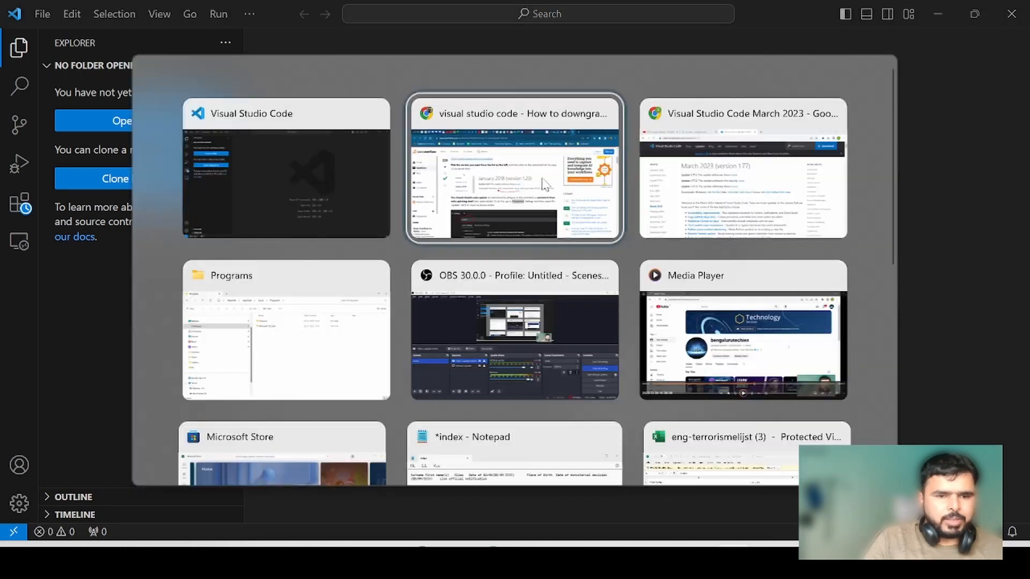
pyautogui.hotkey('alt', 'Tab')
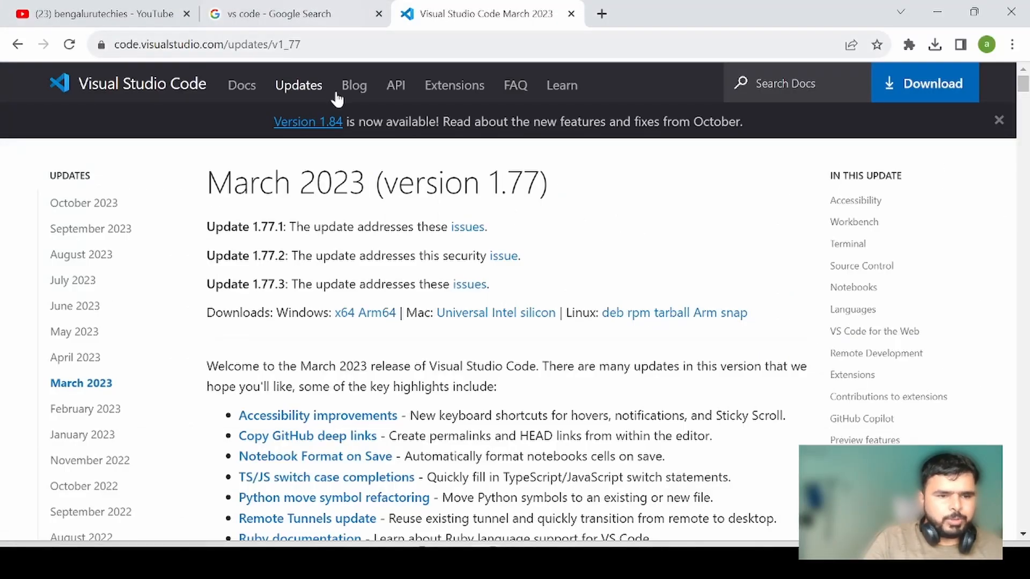
pyautogui.click(313, 129)
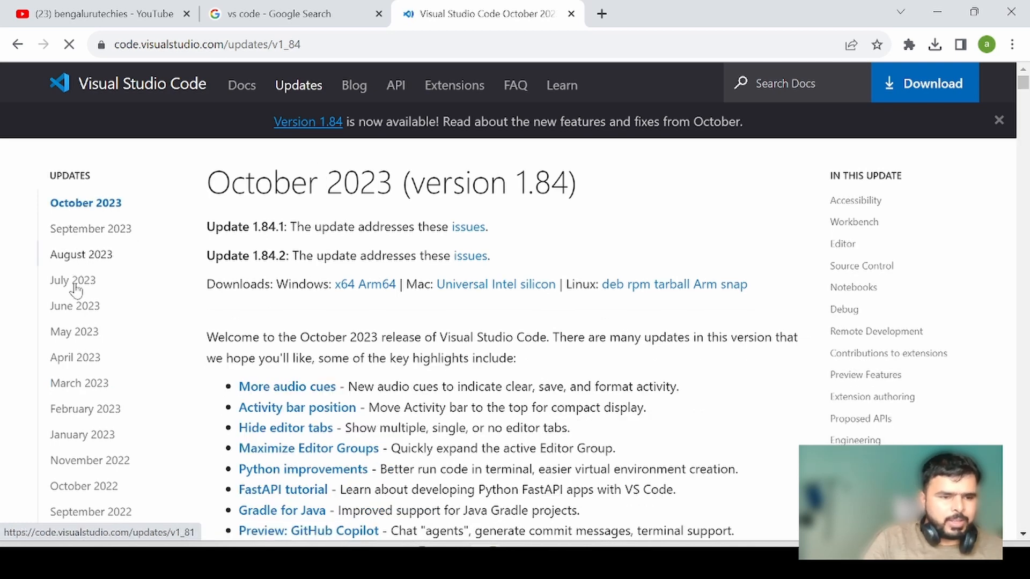
pyautogui.click(79, 360)
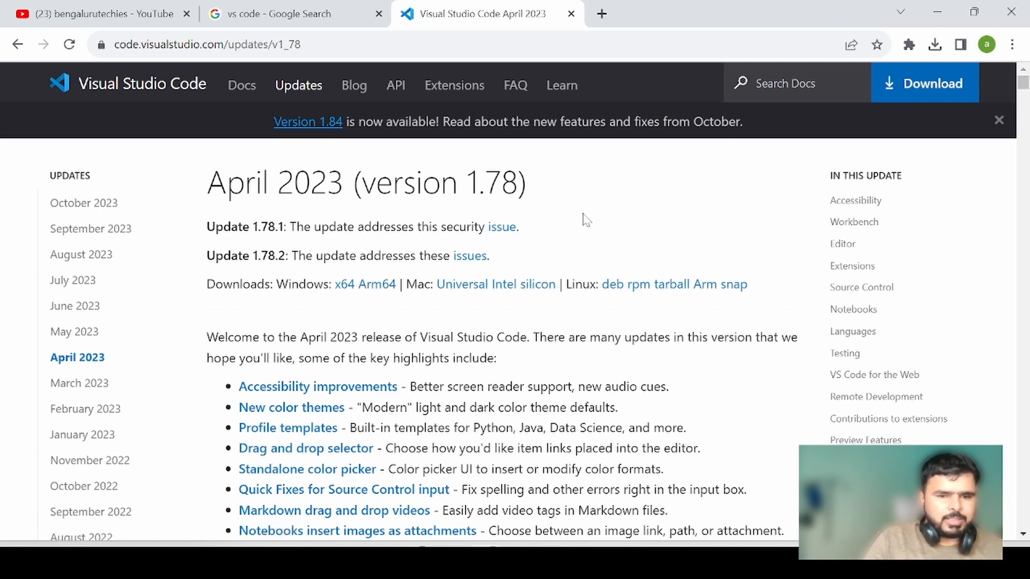
# - Return to Visual Studio Code and filter its user settings by "update"
pyautogui.hotkey('alt', 'Tab')
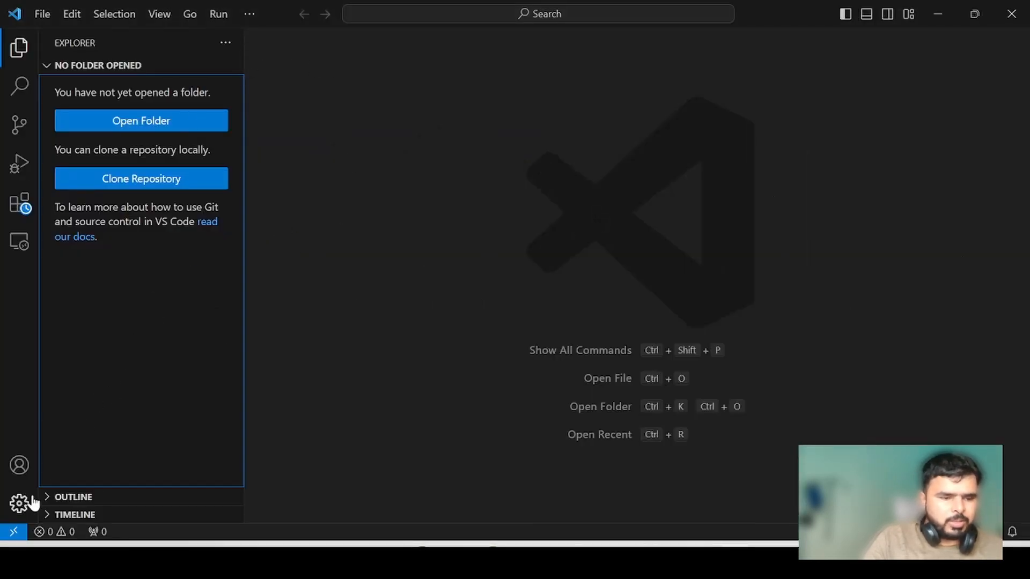
pyautogui.click(19, 503)
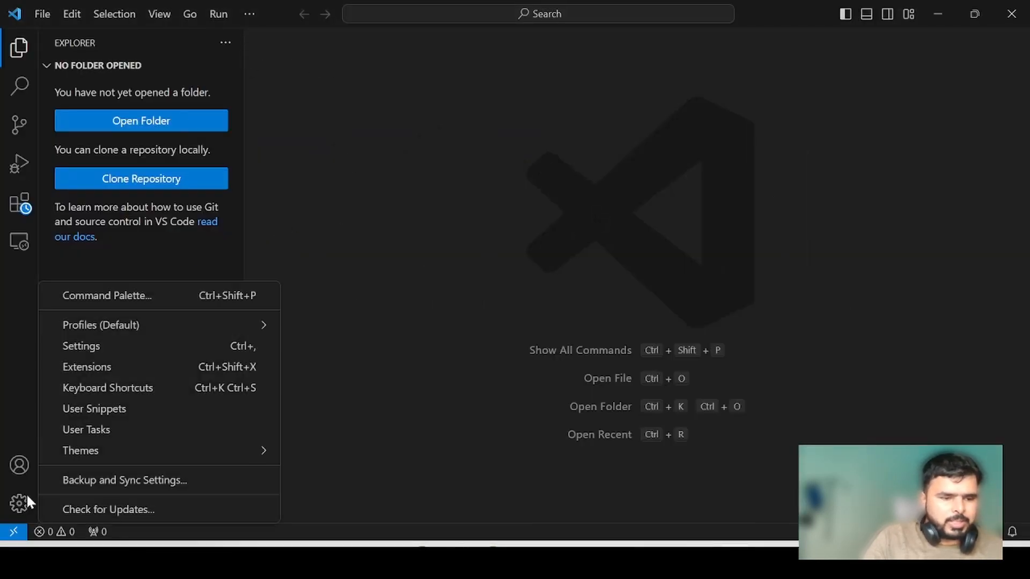
pyautogui.click(98, 347)
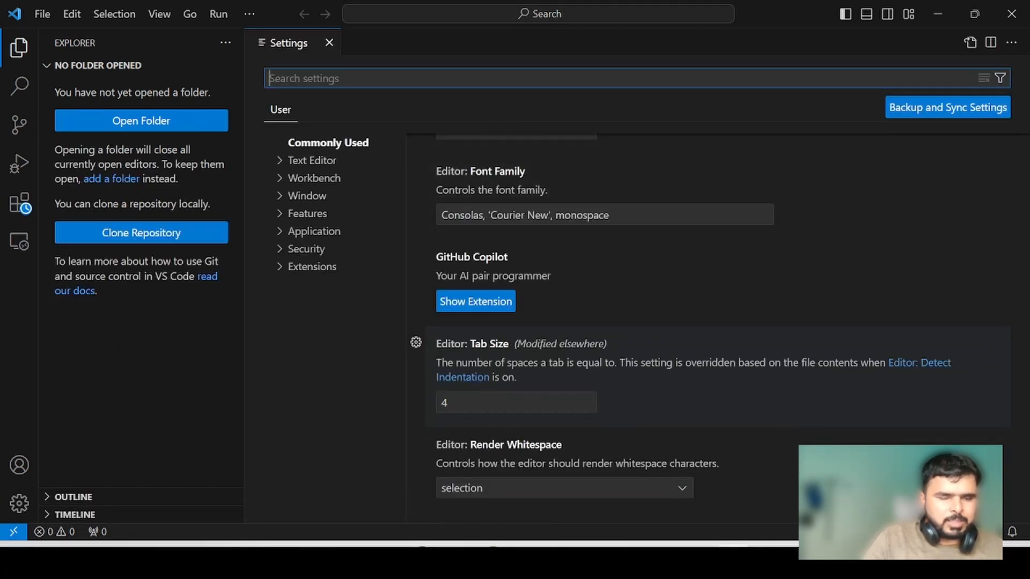
pyautogui.write('update')
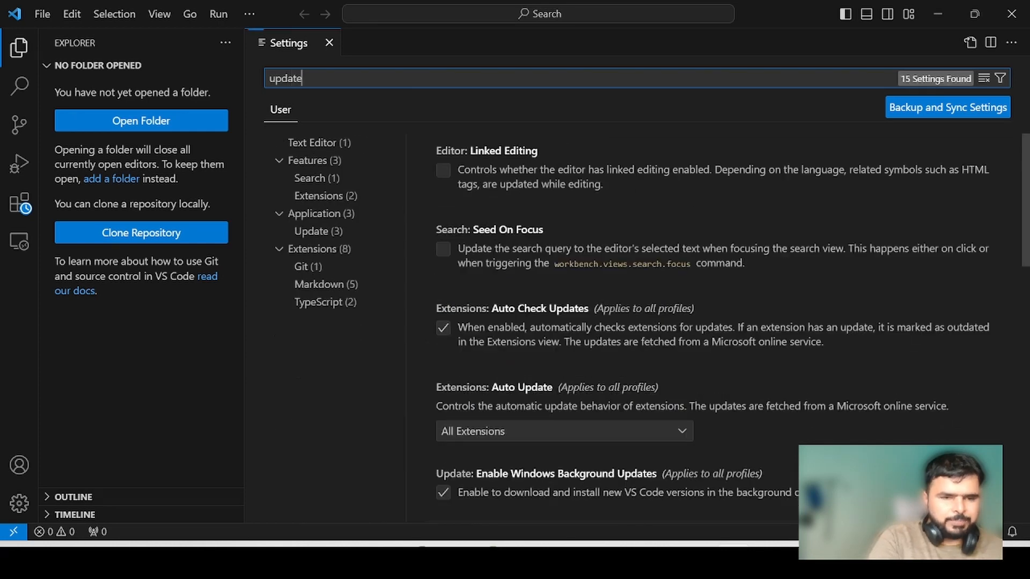
# - Set the Update: Mode setting to none, restart Visual Studio Code to apply it and review the update settings
pyautogui.scroll(-3, 651, 228)
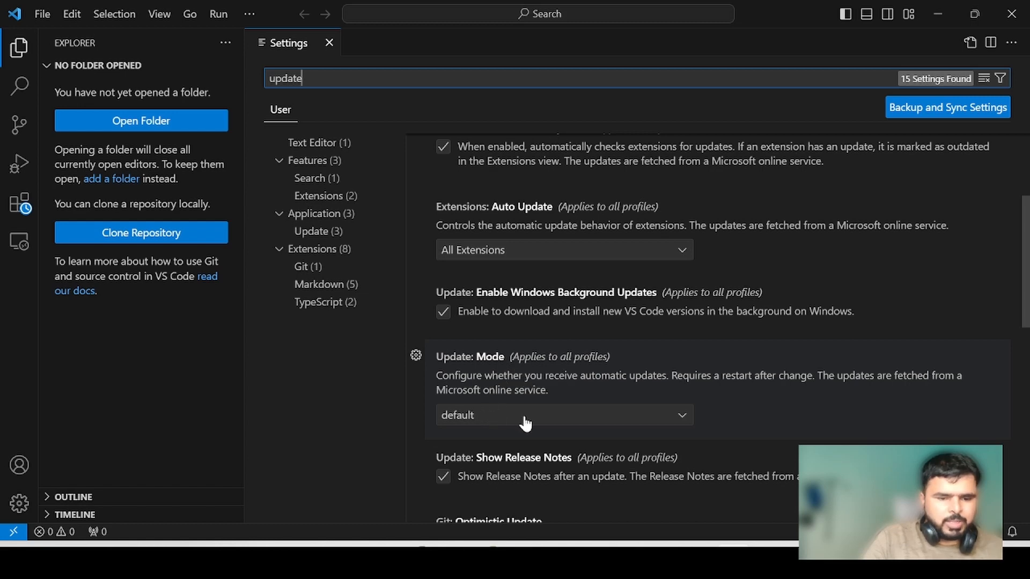
pyautogui.click(508, 418)
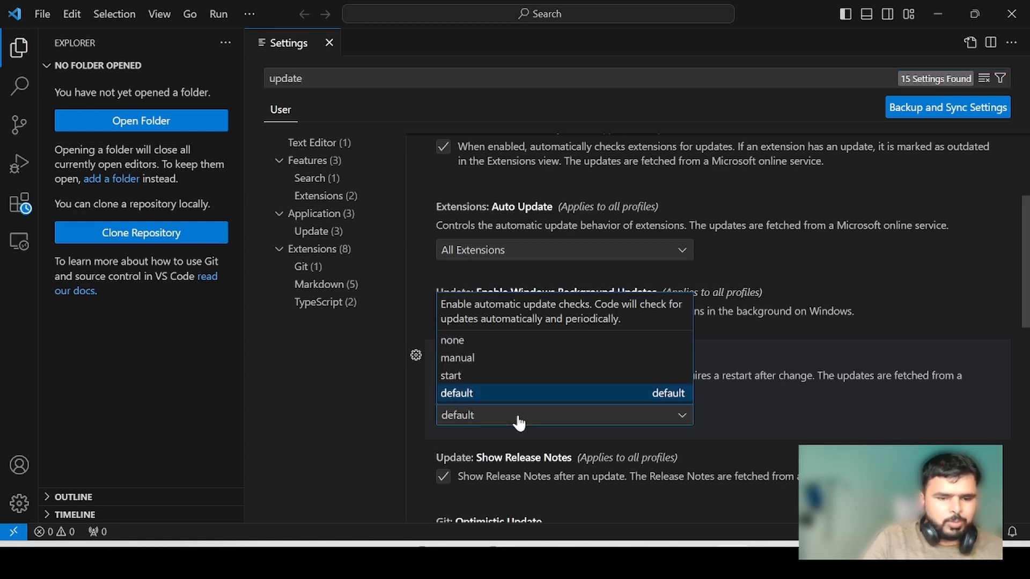
pyautogui.click(486, 341)
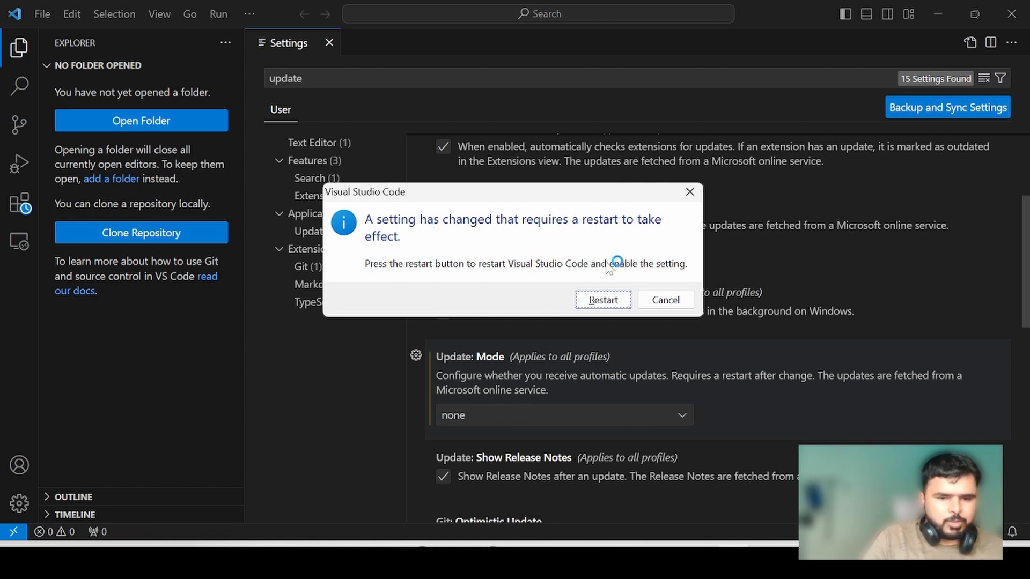
pyautogui.click(604, 298)
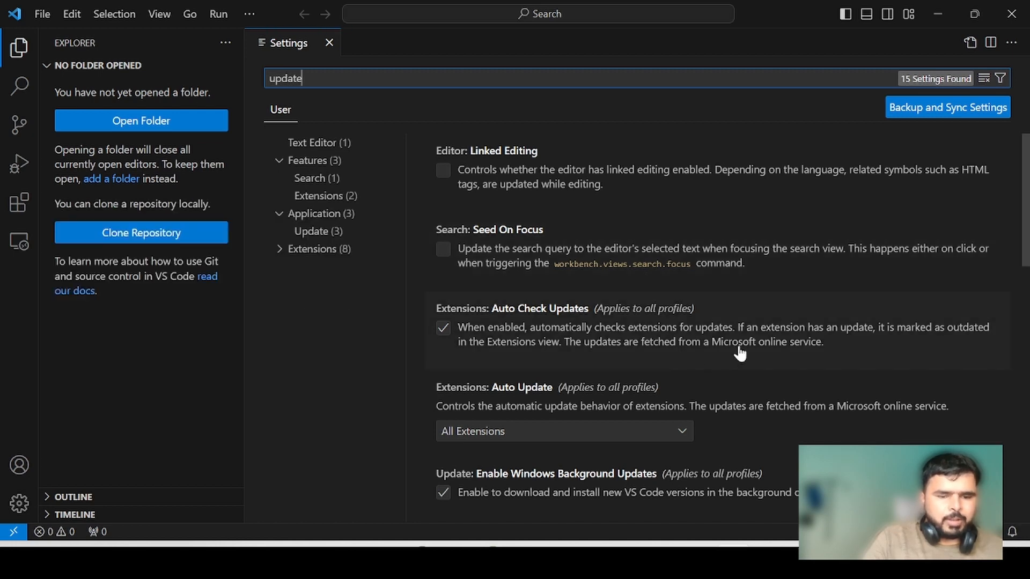
pyautogui.scroll(-2, 738, 353)
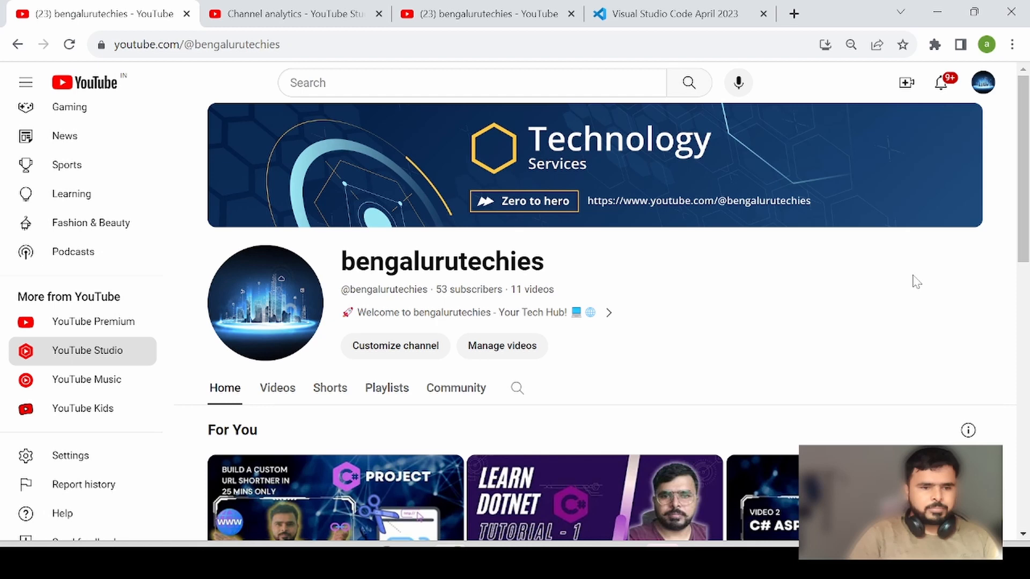
# - Switch to the channel's audience analytics in YouTube Studio in the browser
pyautogui.click(279, 19)
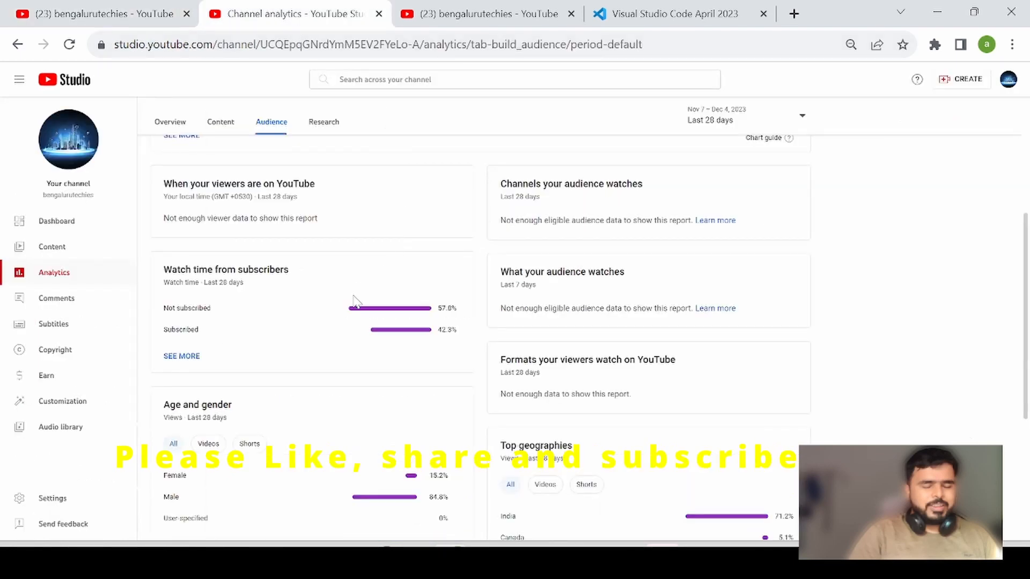